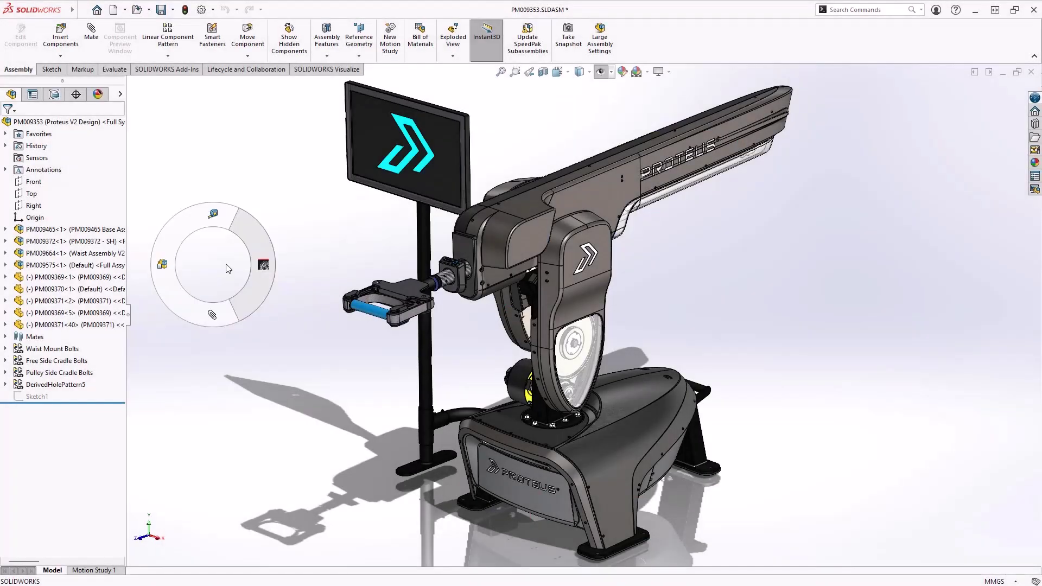
- Activate the Waist Reveal configuration and display its Exploded View1 of the waist assembly
right_click_drag(233, 270, 283, 267)
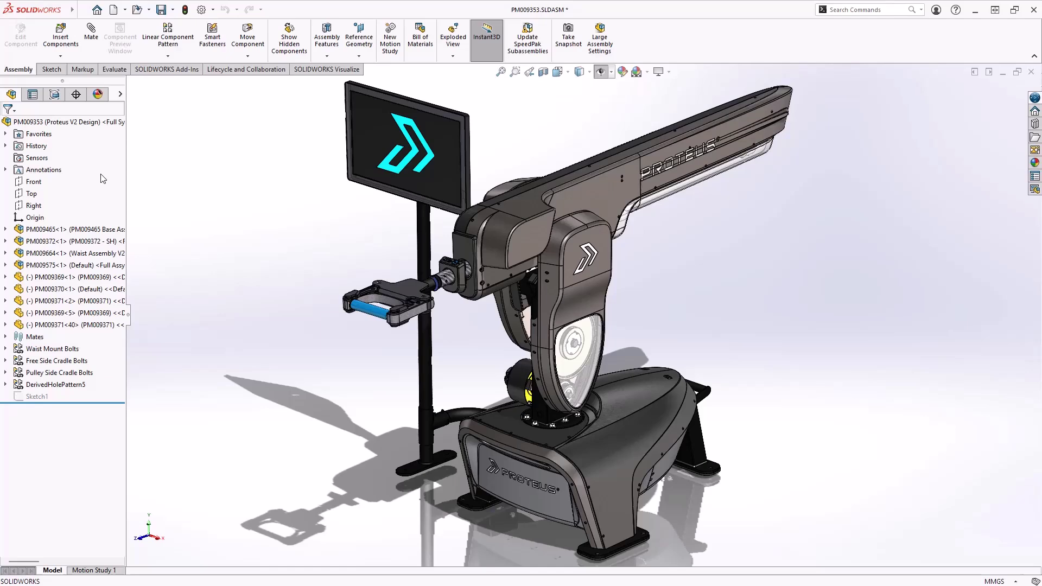
left_click(54, 94)
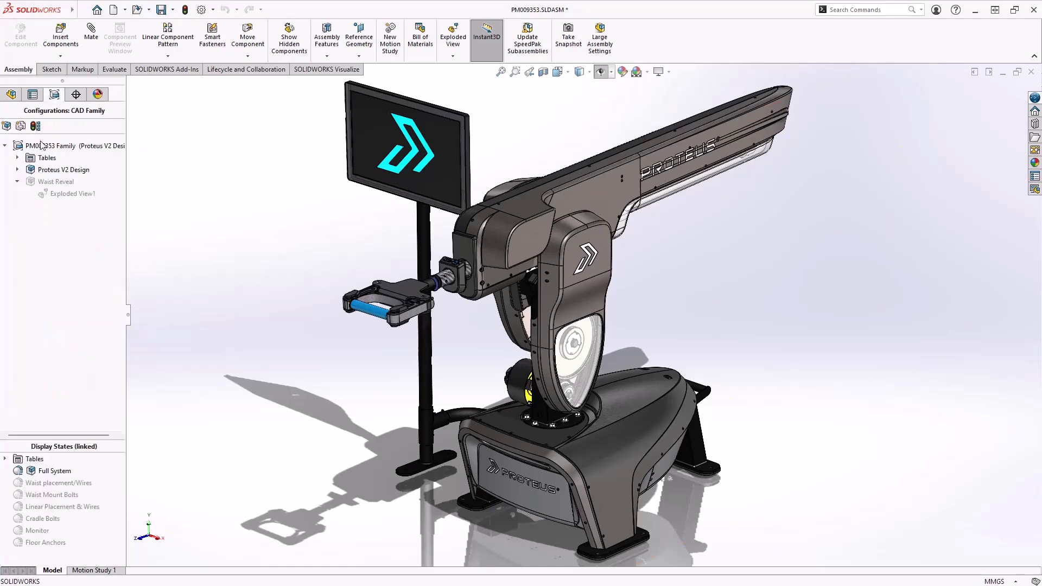
double_click(34, 185)
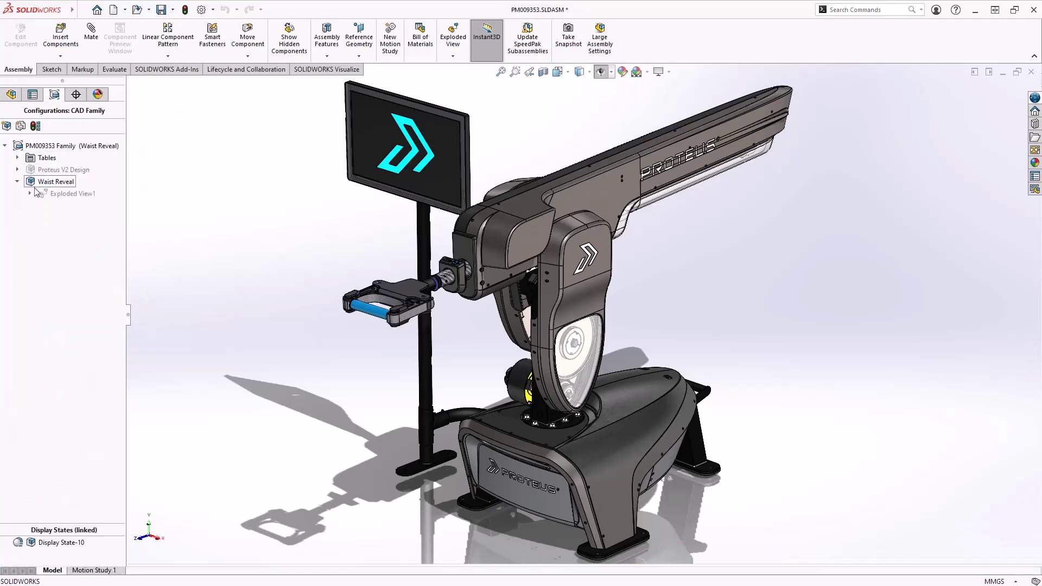
double_click(43, 193)
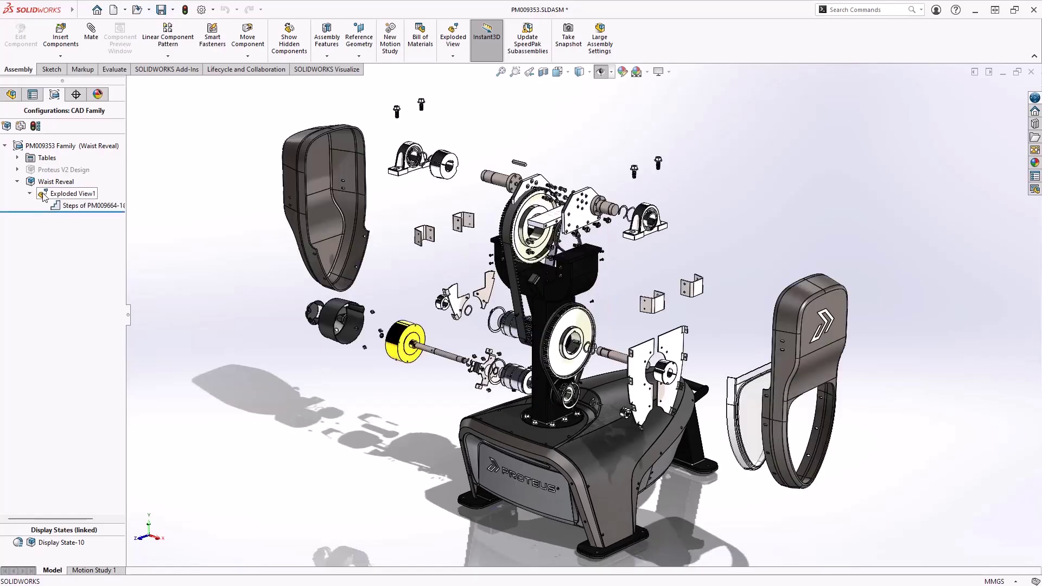
left_click(183, 265)
right_click_drag(187, 261, 195, 262)
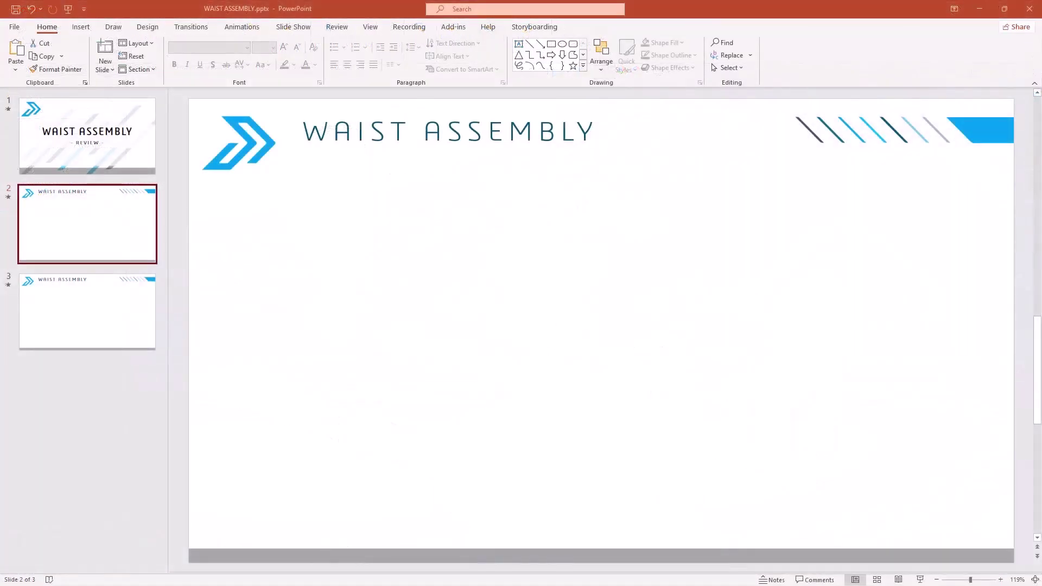
- Drop the robot render onto slide 2 and the exploded-view render onto slide 3
left_click_drag(734, 334, 625, 358)
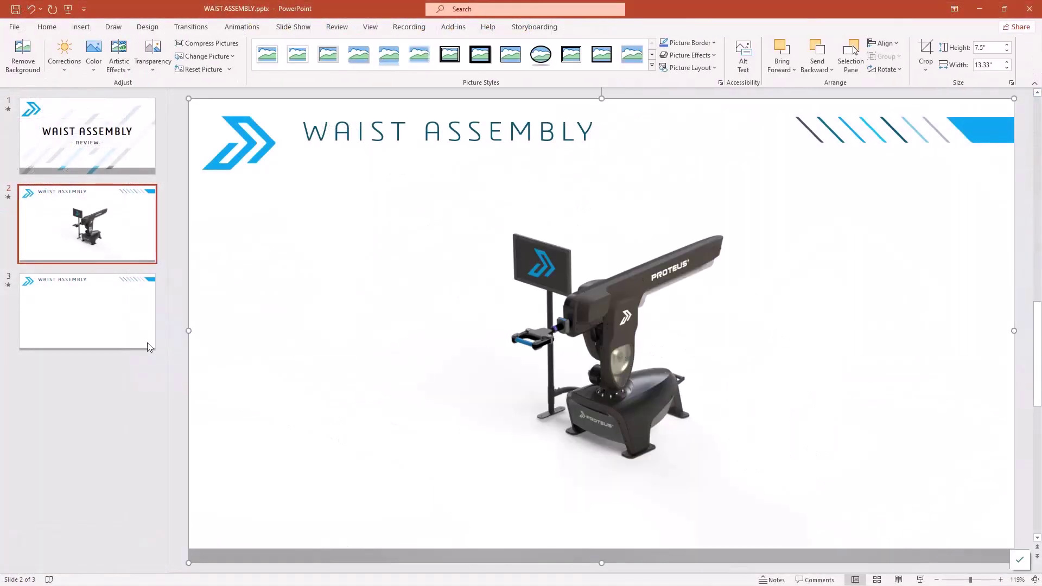
left_click(100, 346)
left_click_drag(931, 344, 679, 388)
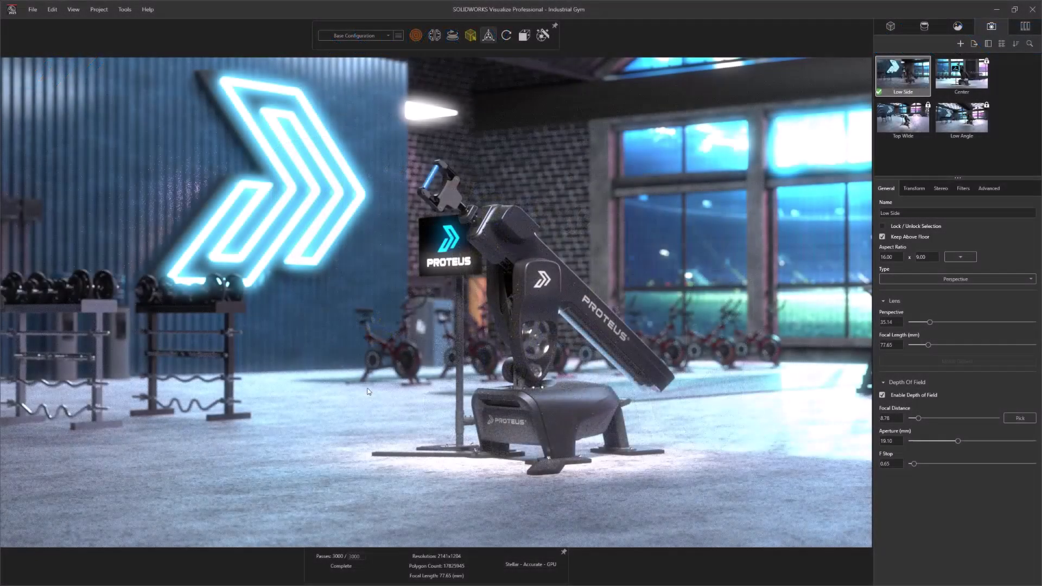
- Nudge the camera slightly around the Proteus robot in the gym scene to restart accurate rendering
mouse_move(372, 387)
left_mouse_down()
mouse_move(383, 382)
mouse_move(369, 389)
left_mouse_up()
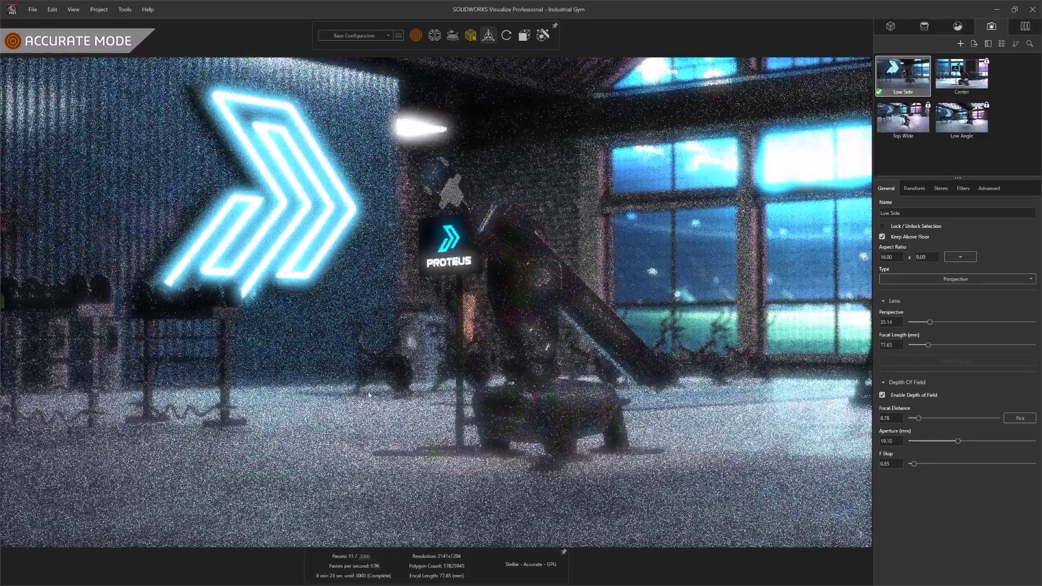
left_click_drag(368, 396, 368, 393)
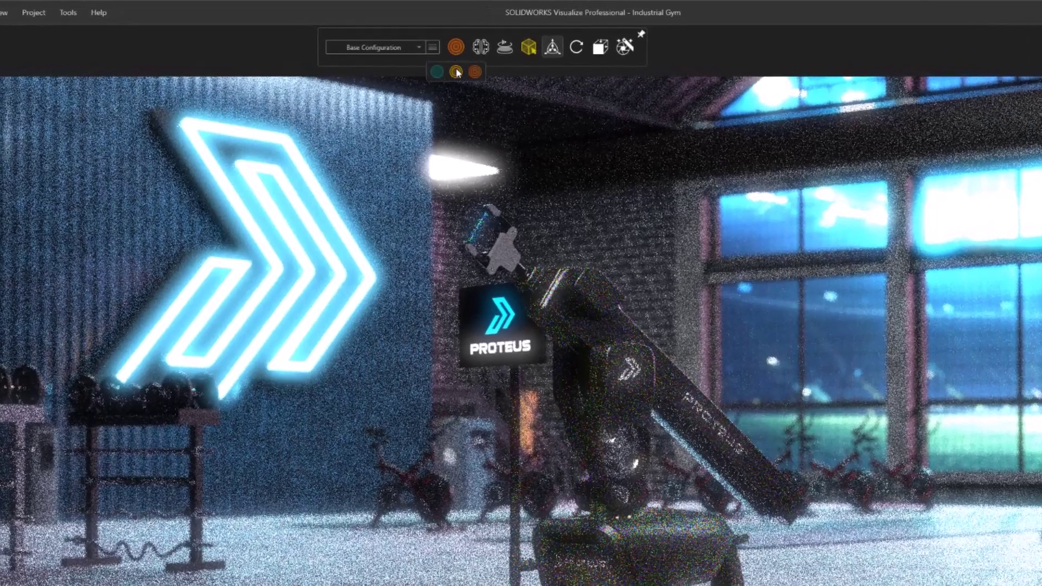
- Switch to Fast render mode, then orbit and zoom the camera in closer on the Proteus machine
left_click(456, 73)
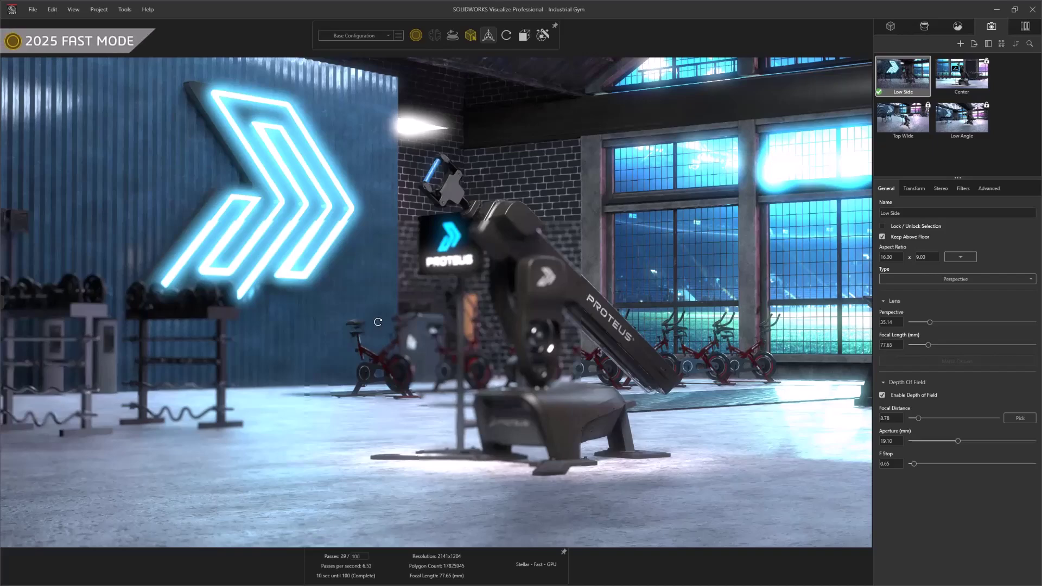
left_click_drag(378, 325, 384, 328)
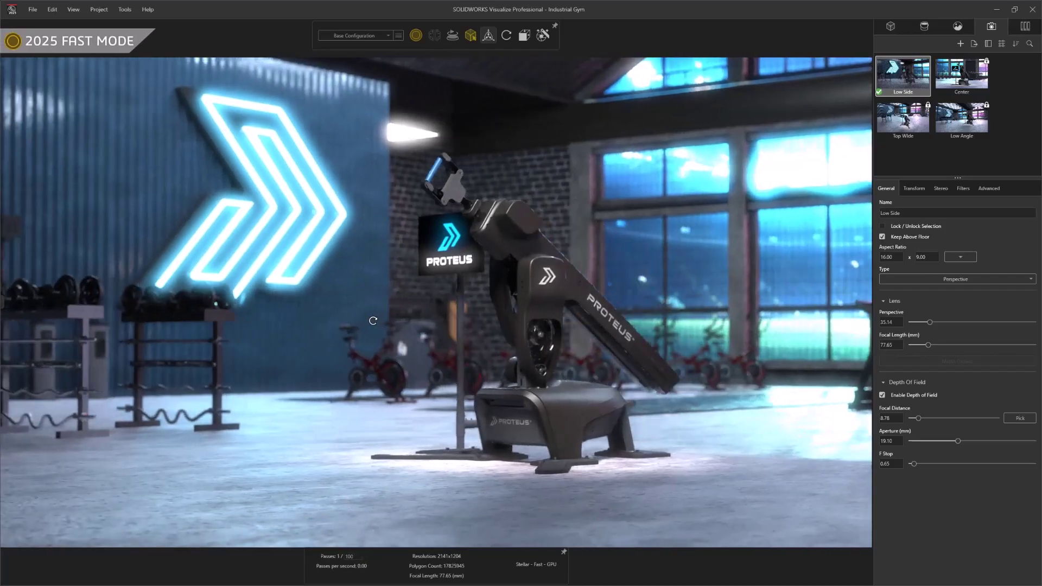
scroll(385, 320, "up", 2)
scroll(383, 322, "up", 2)
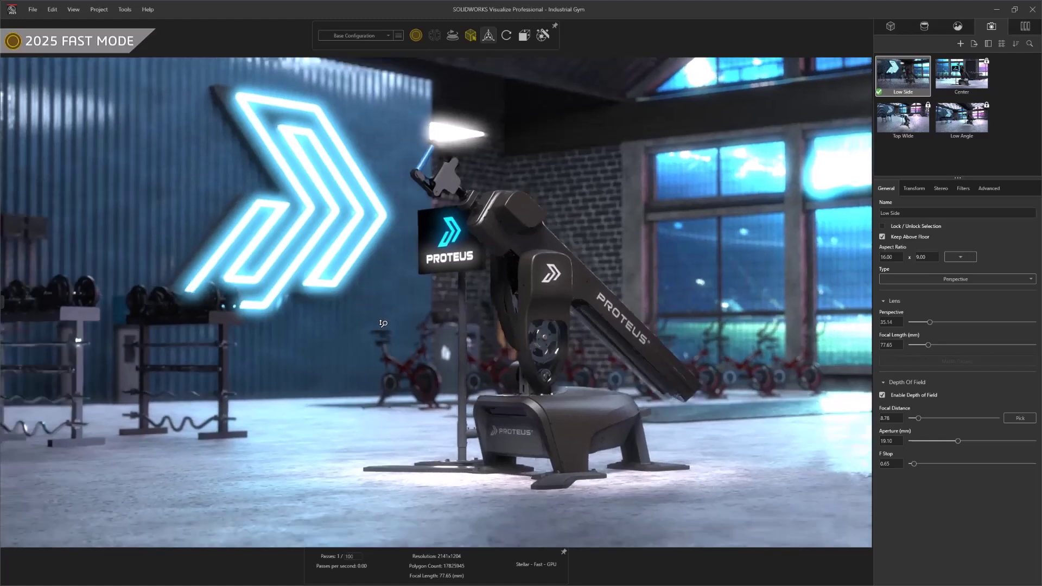
scroll(383, 323, "up", 2)
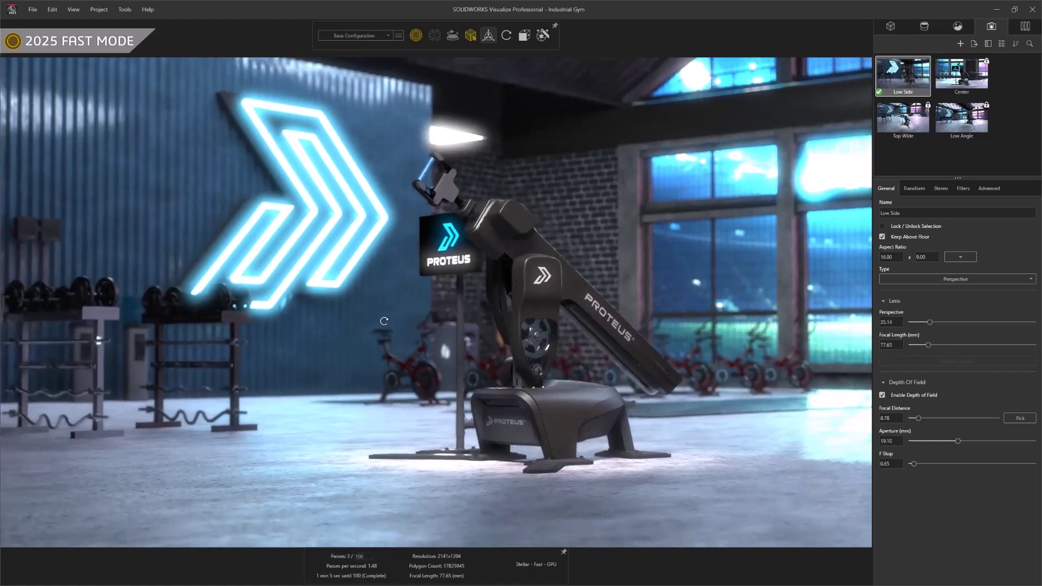
left_click_drag(385, 319, 387, 317)
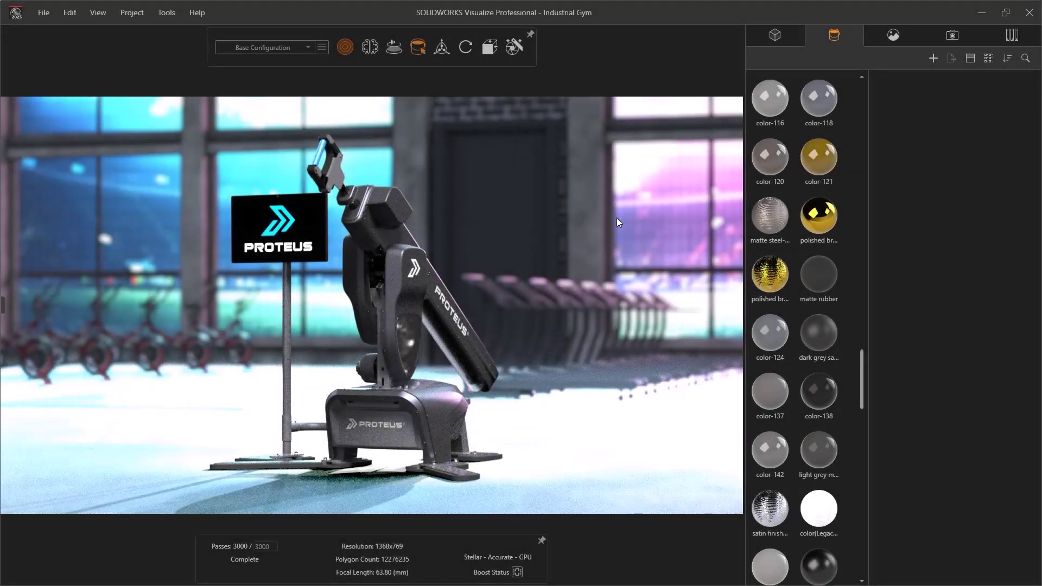
- Enable Faded for the Ground Shadow Catcher in the environment's Advanced scene settings
left_click(868, 38)
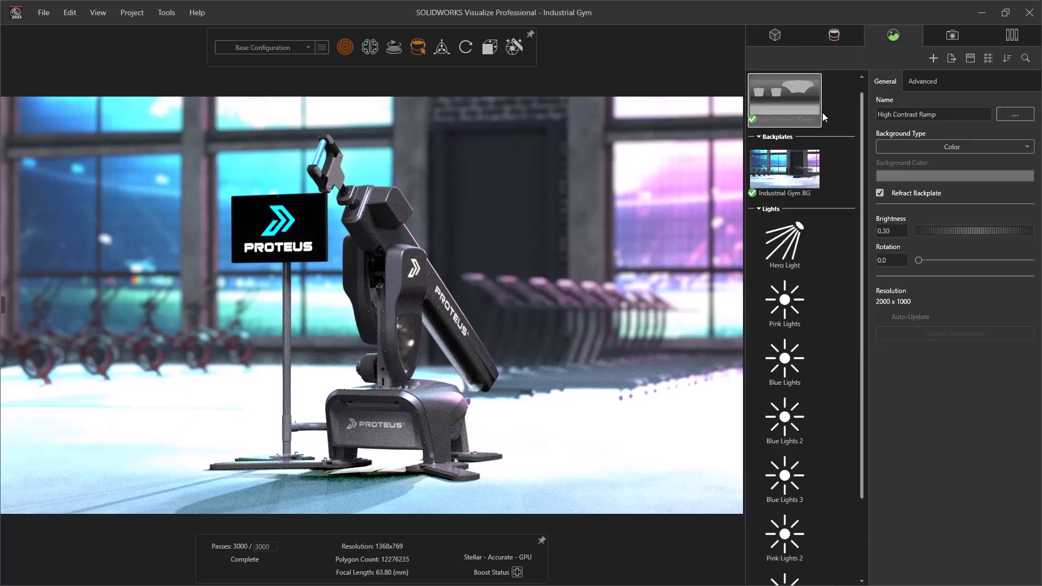
left_click(907, 84)
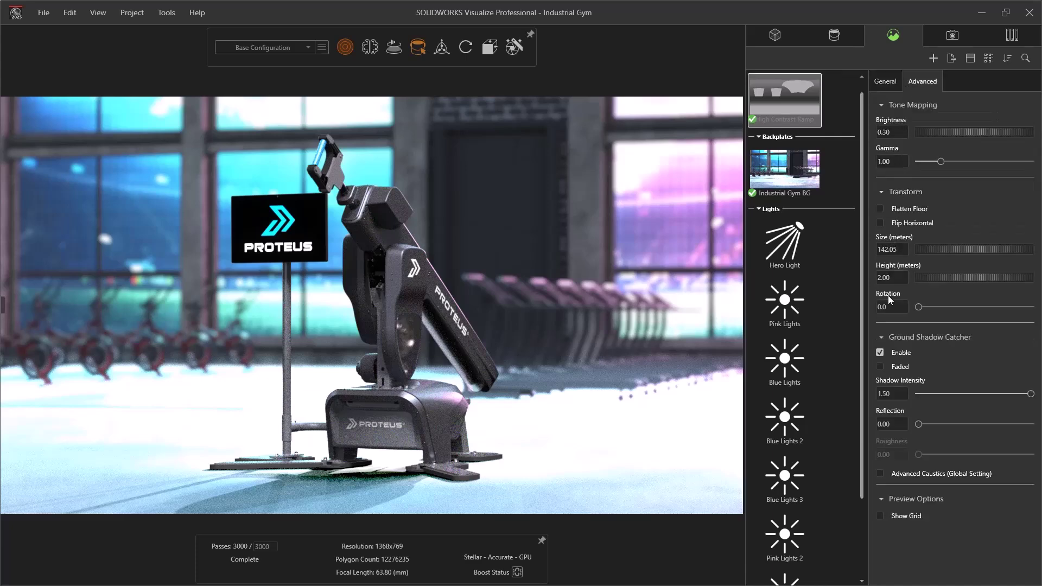
left_click(879, 366)
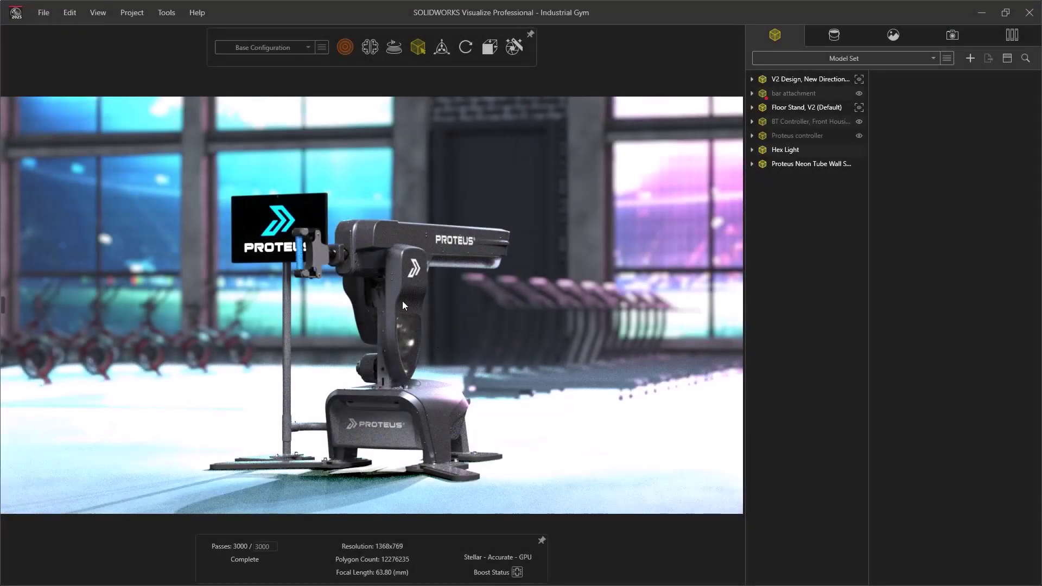
- Select the Proteus V2 Design robot model in the viewport and open the File menu
left_click(403, 305)
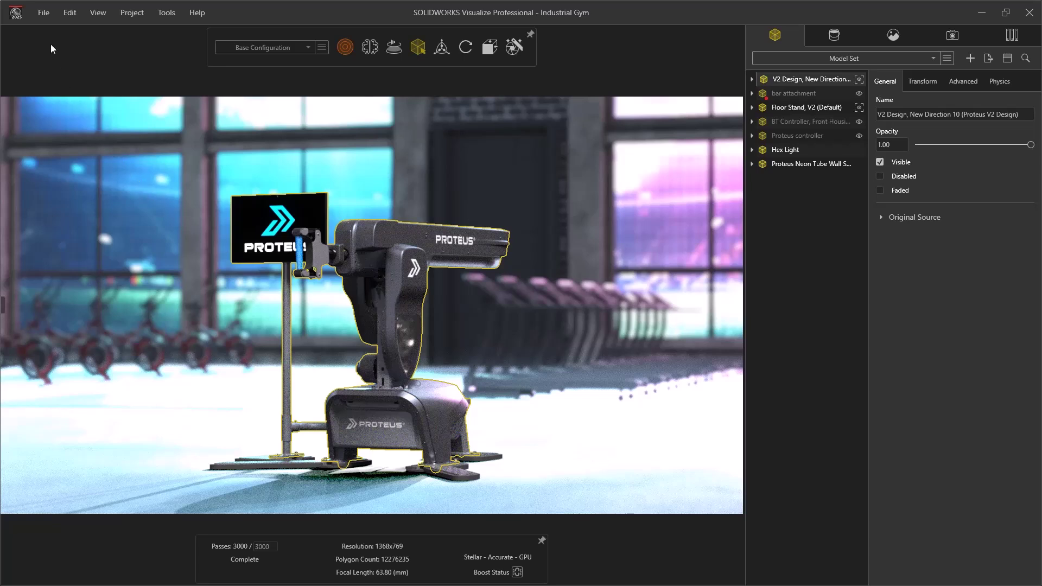
left_click(47, 17)
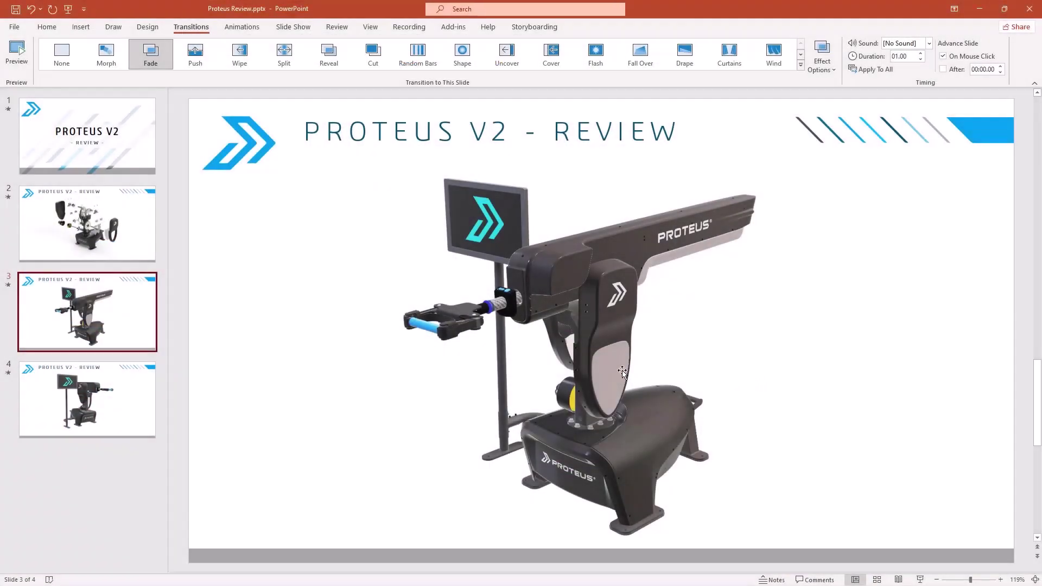
- Select the 3D Proteus model on slide 3 and rotate it to a slightly different angle
left_click(622, 370)
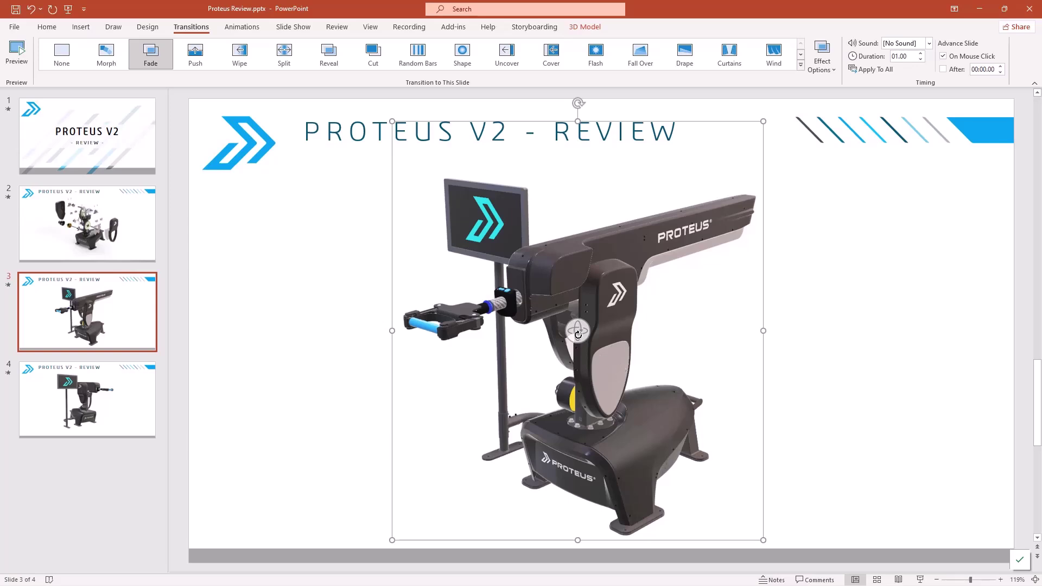
left_click_drag(578, 334, 584, 328)
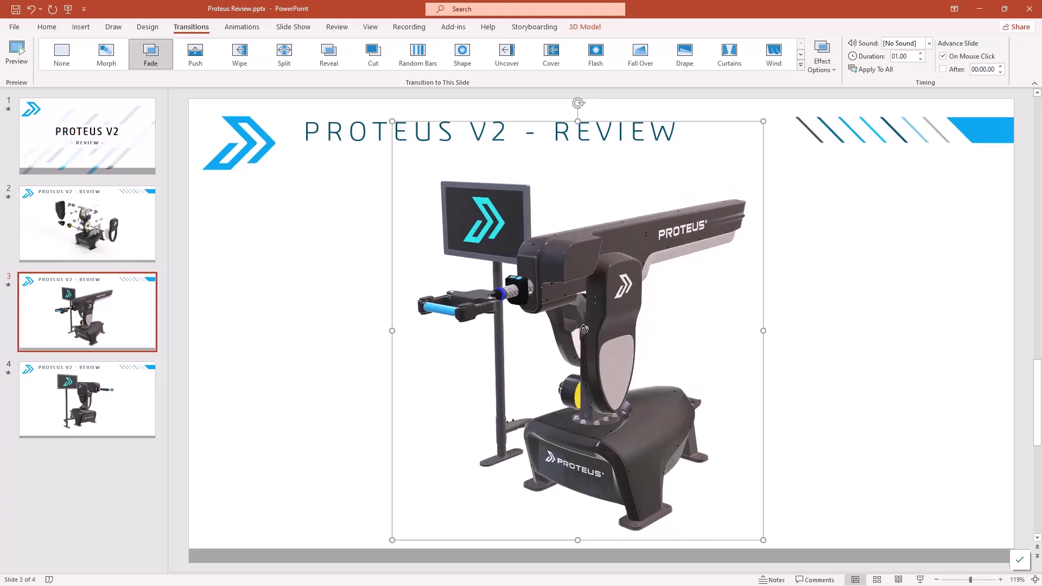
left_click_drag(584, 329, 584, 329)
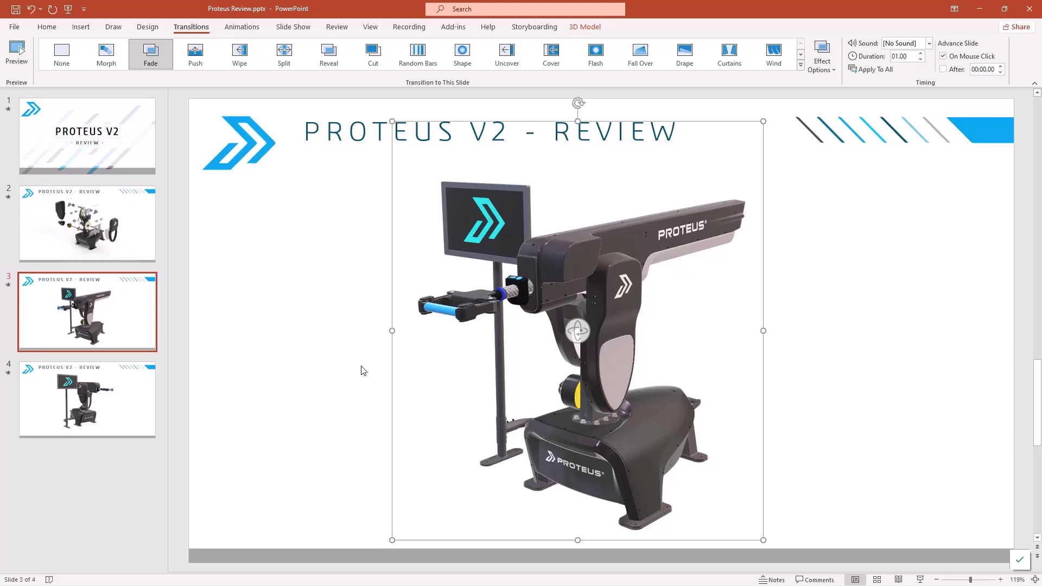